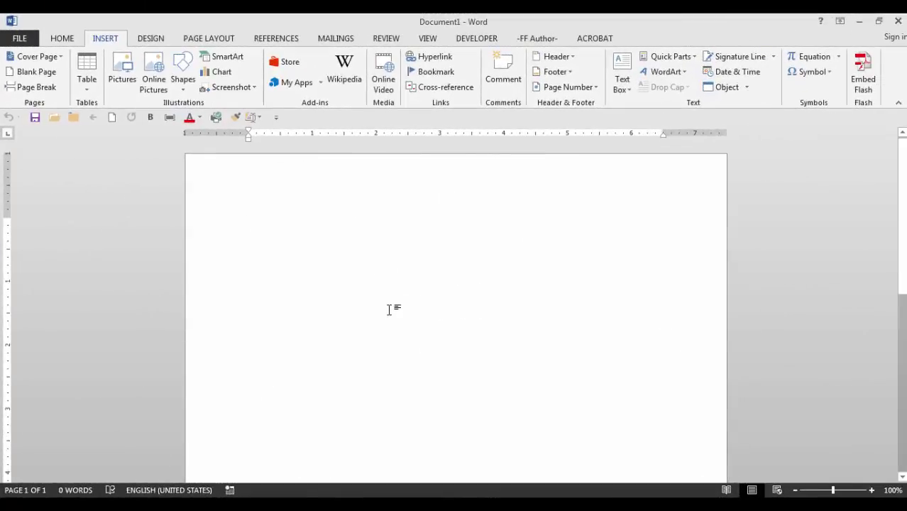
# Step: Paste the title 'The Formatting Formula', make it bold and blue, then cancel the Alt+F3 building block dialog
pyautogui.write('The Formatting Formula')
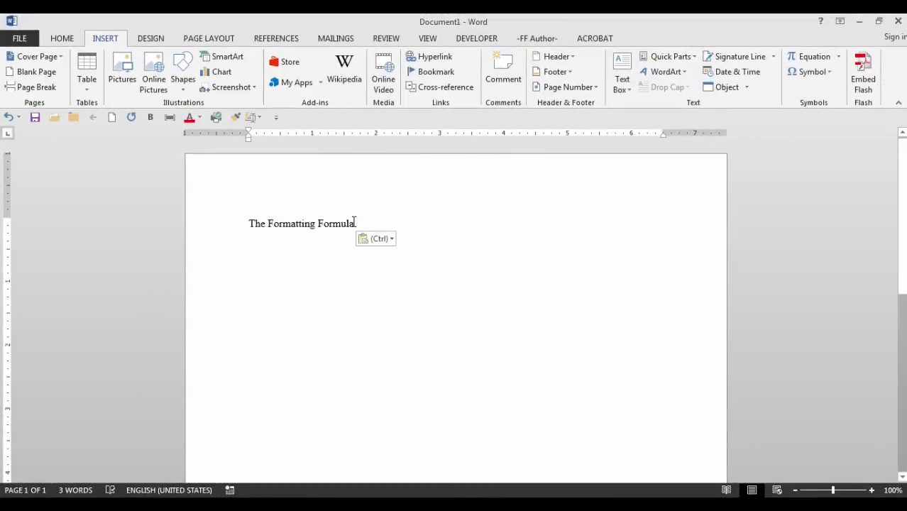
pyautogui.moveTo(354, 222); pyautogui.dragTo(243, 215)
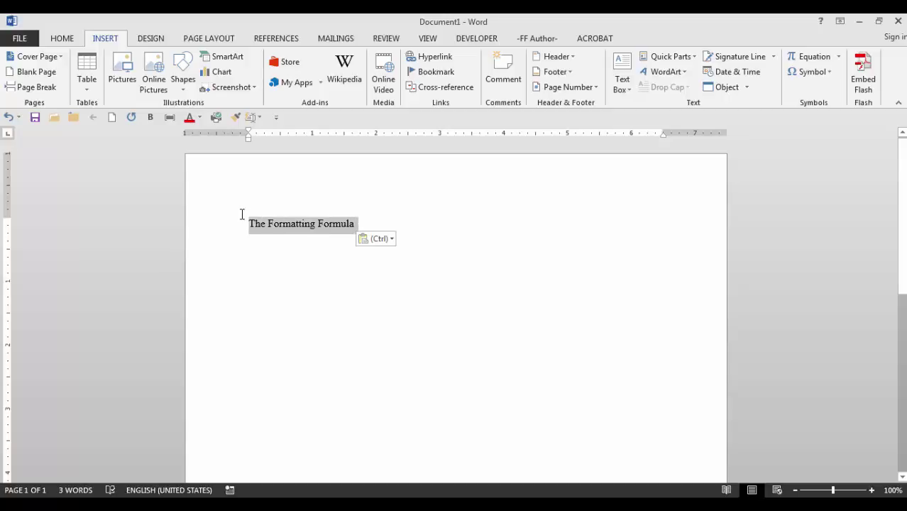
pyautogui.click(150, 118)
pyautogui.click(200, 117)
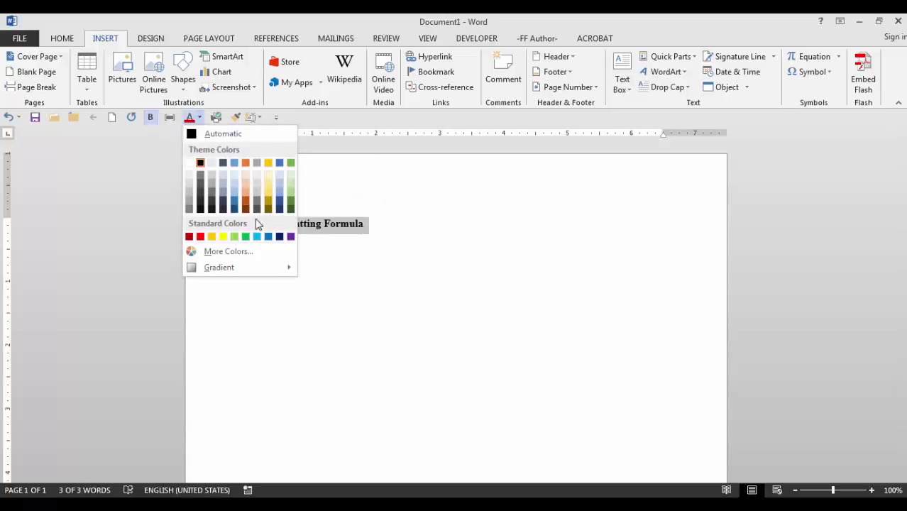
pyautogui.click(268, 237)
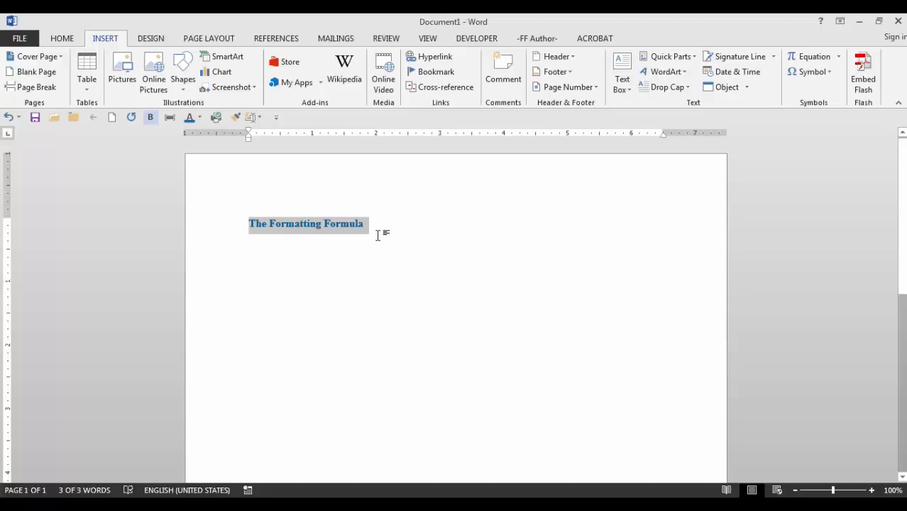
pyautogui.hotkey('alt', 'F3')
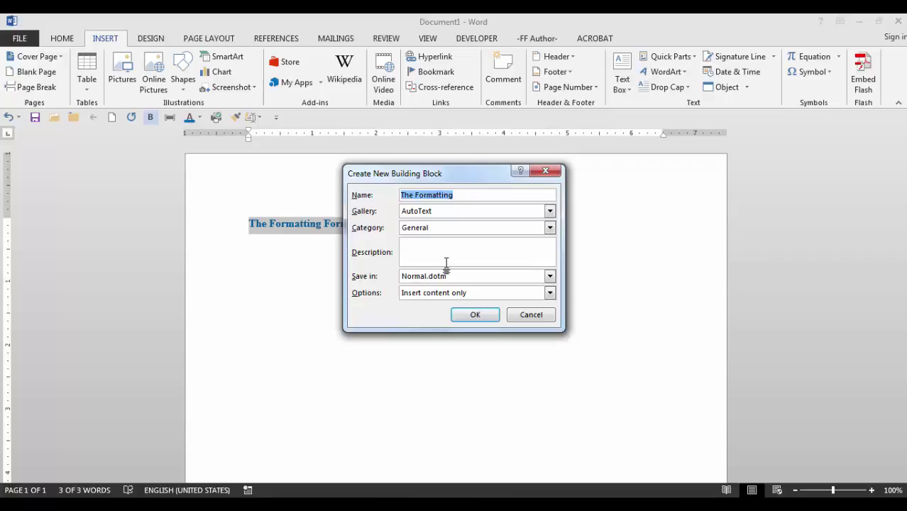
pyautogui.click(531, 316)
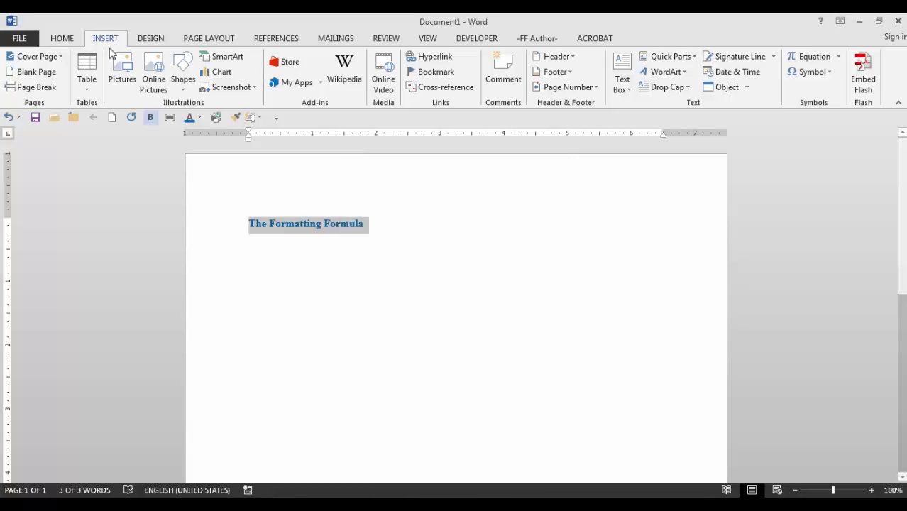
# Step: Save the selected title to the AutoText gallery as a building block named 'The Formatting Formula'
pyautogui.click(696, 60)
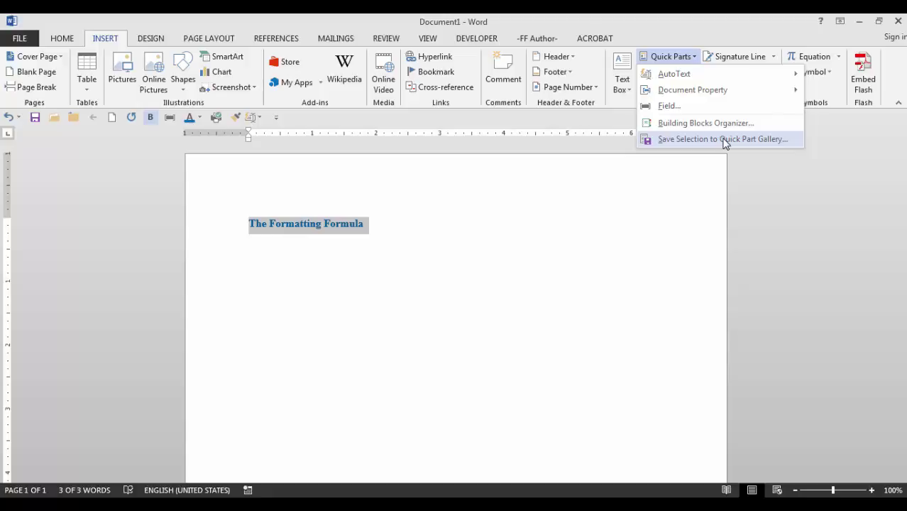
pyautogui.click(722, 139)
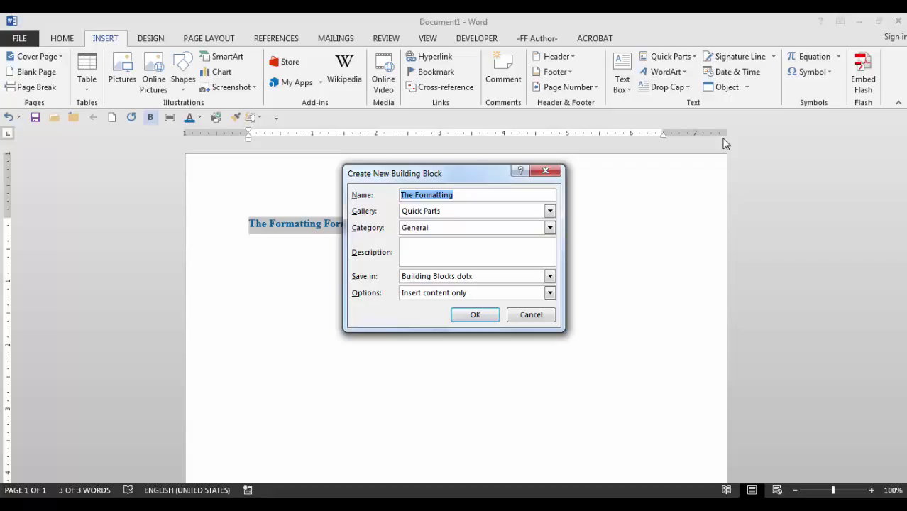
pyautogui.click(550, 212)
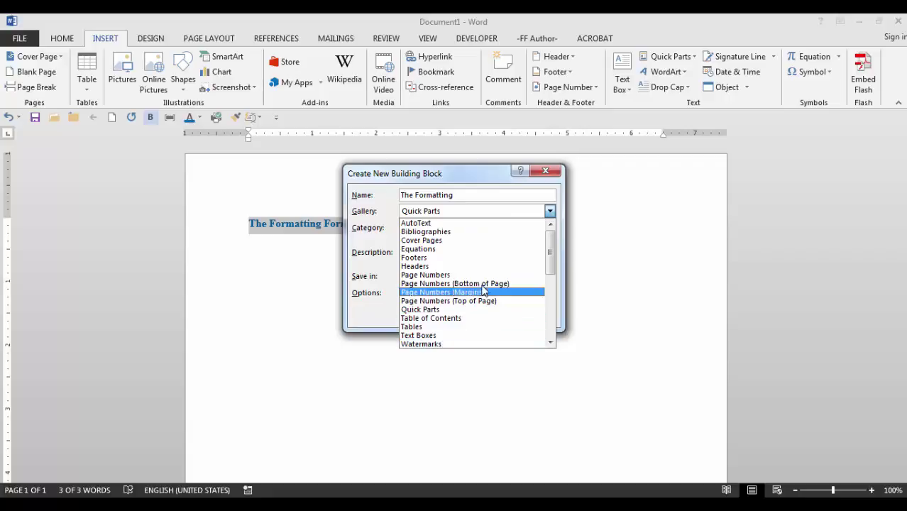
pyautogui.click(487, 223)
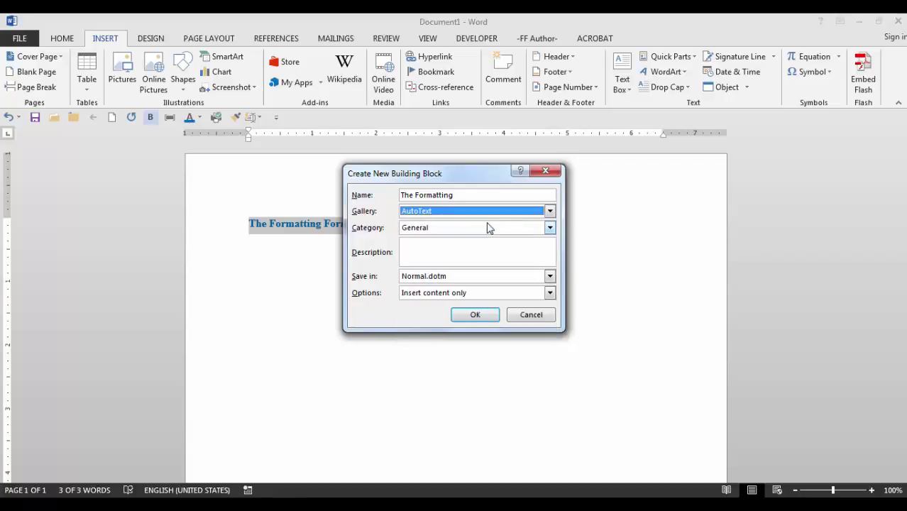
pyautogui.click(475, 195)
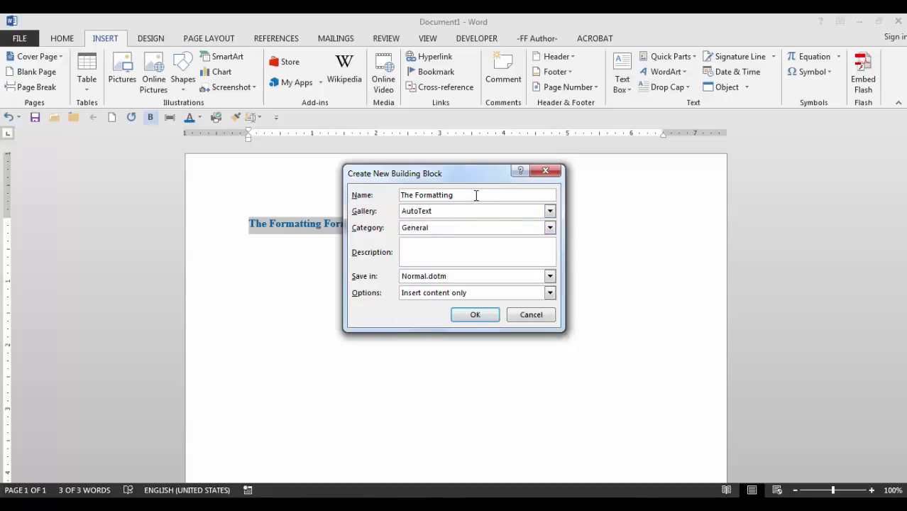
pyautogui.write('Formula')
pyautogui.click(401, 196)
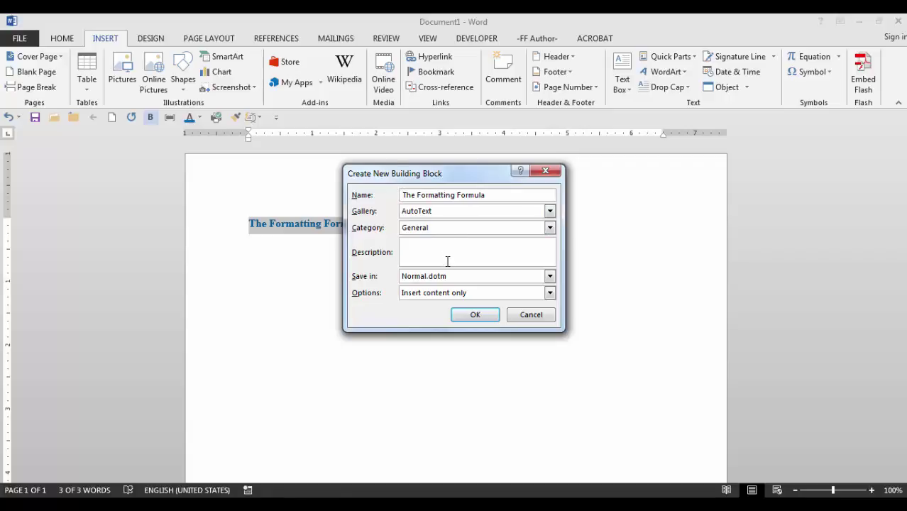
pyautogui.click(484, 315)
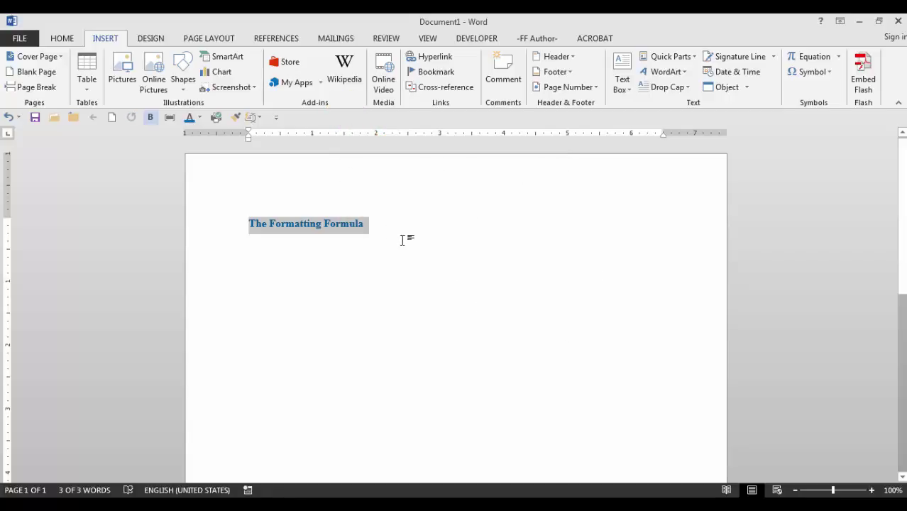
# Step: Open the properties of The Formatting Formula block from the Building Blocks Organizer
pyautogui.click(376, 227)
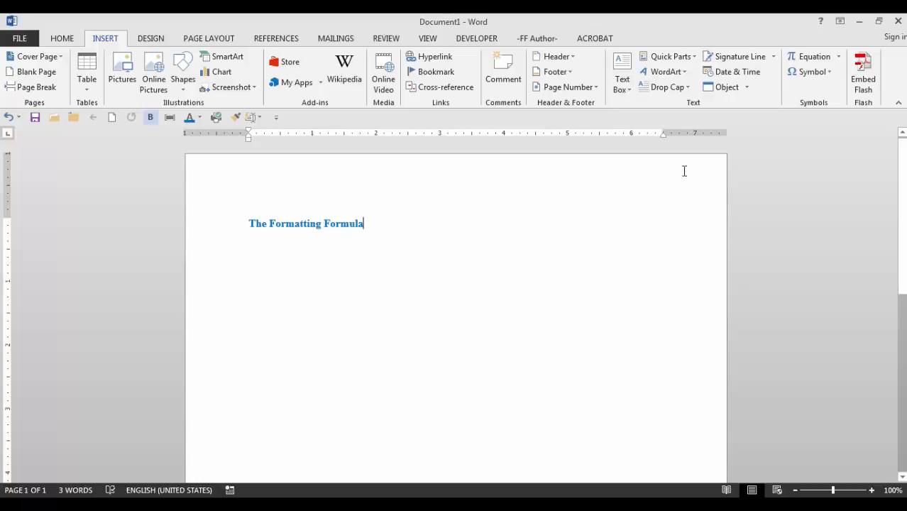
pyautogui.click(695, 57)
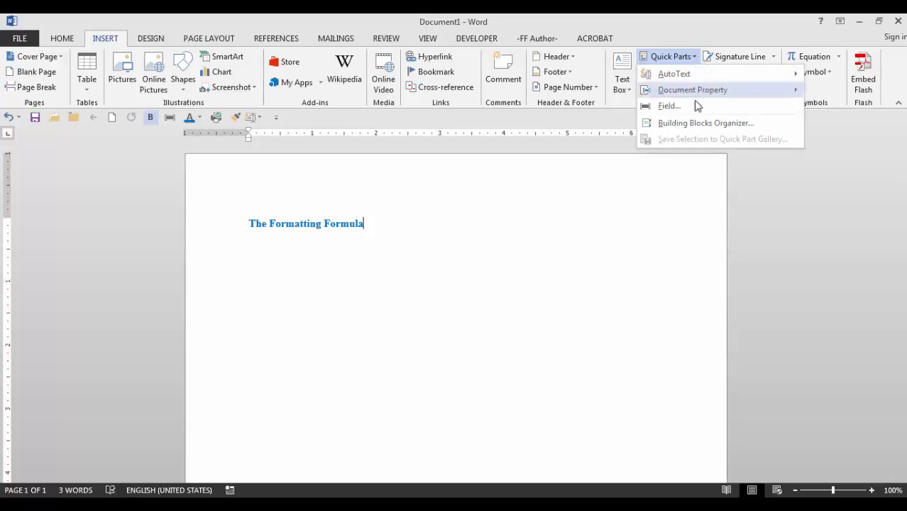
pyautogui.click(695, 124)
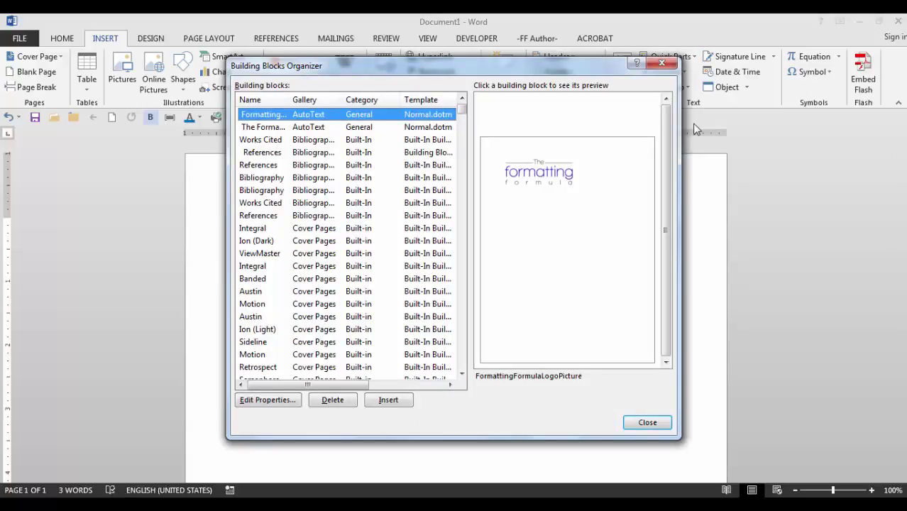
pyautogui.click(261, 128)
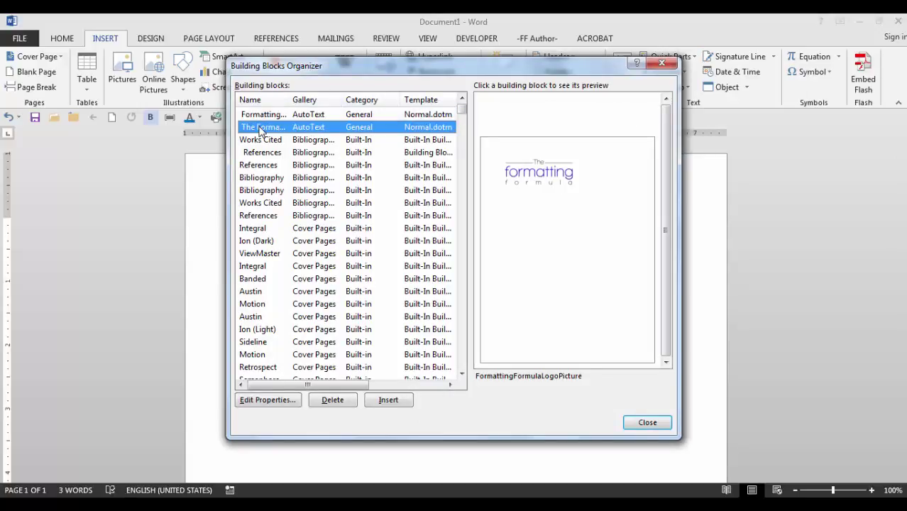
pyautogui.click(264, 402)
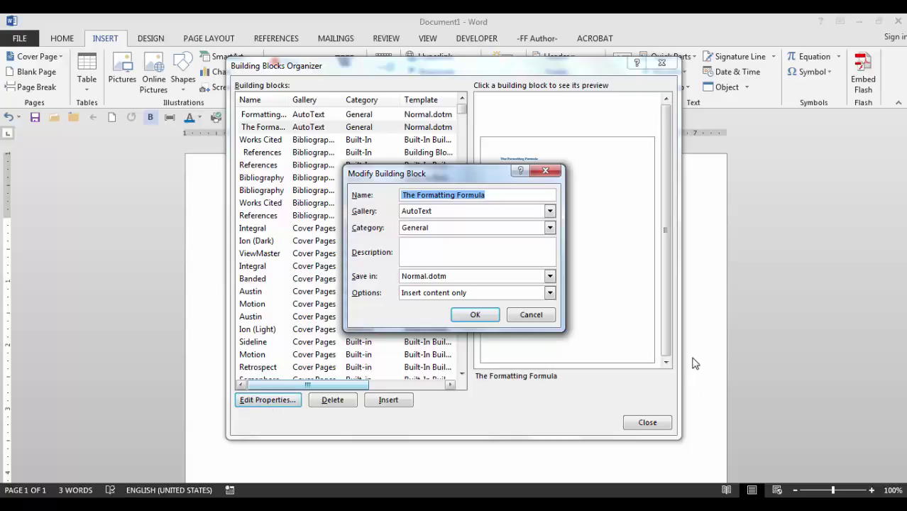
# Step: Abandon creating a new category, leaving the block in General, and close both building block dialogs
pyautogui.click(550, 228)
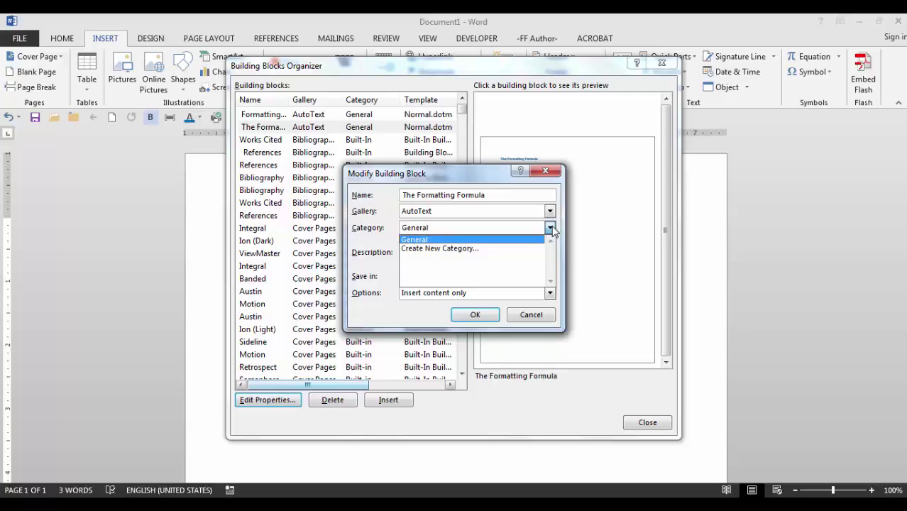
pyautogui.click(469, 250)
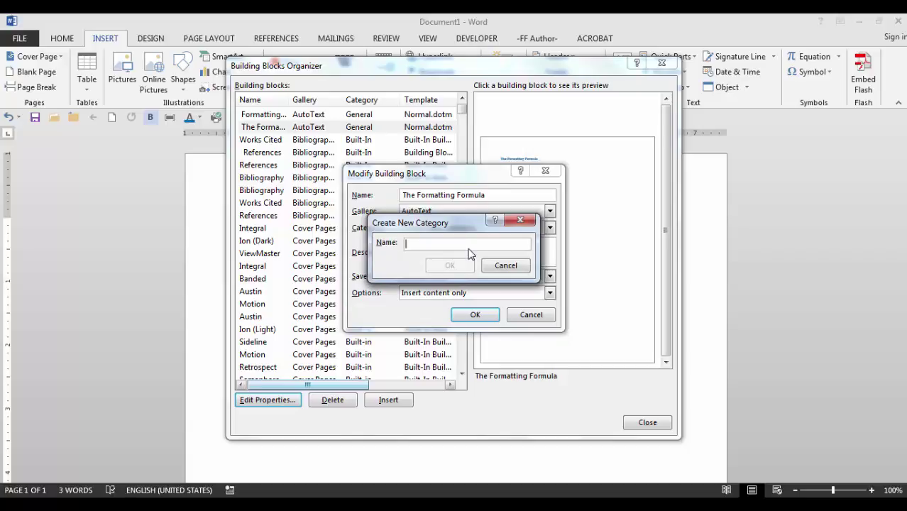
pyautogui.click(506, 265)
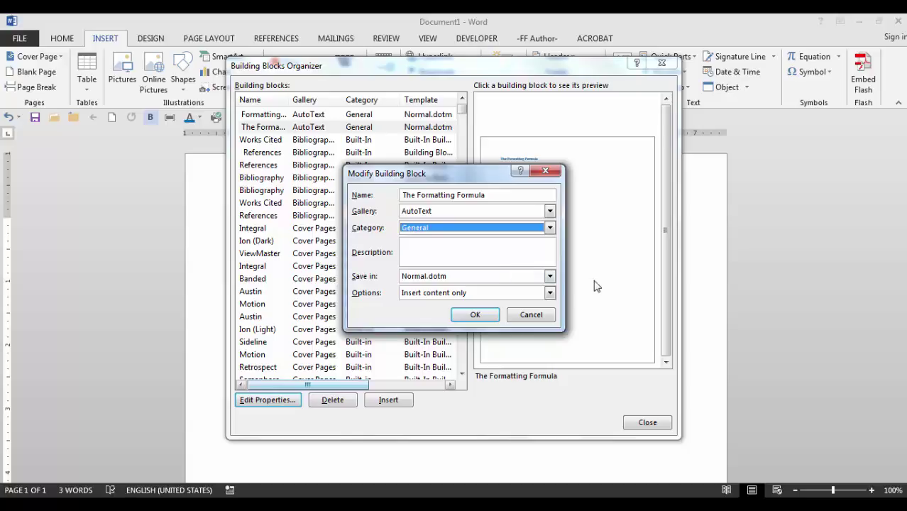
pyautogui.click(543, 316)
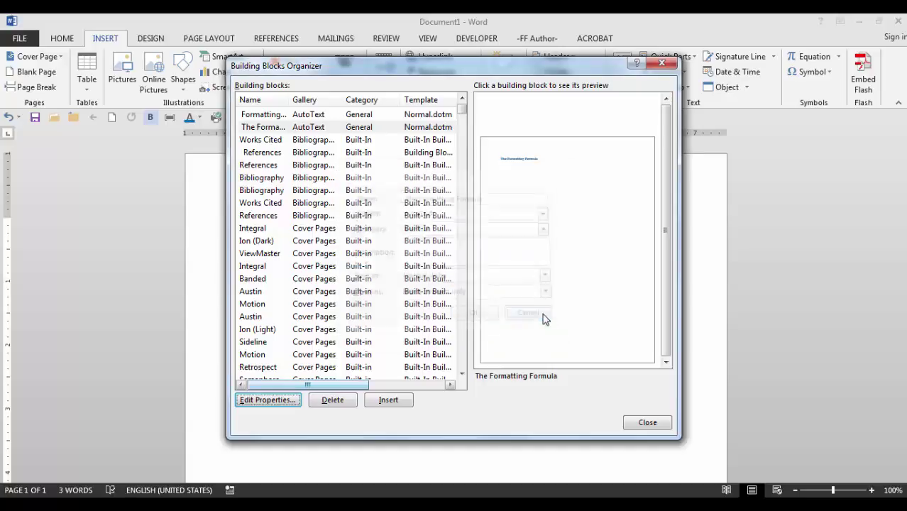
pyautogui.click(645, 422)
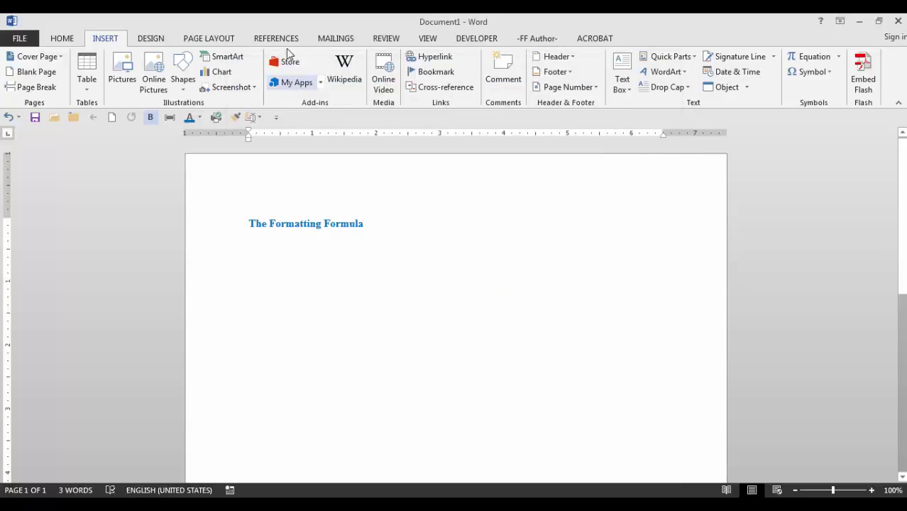
pyautogui.click(281, 37)
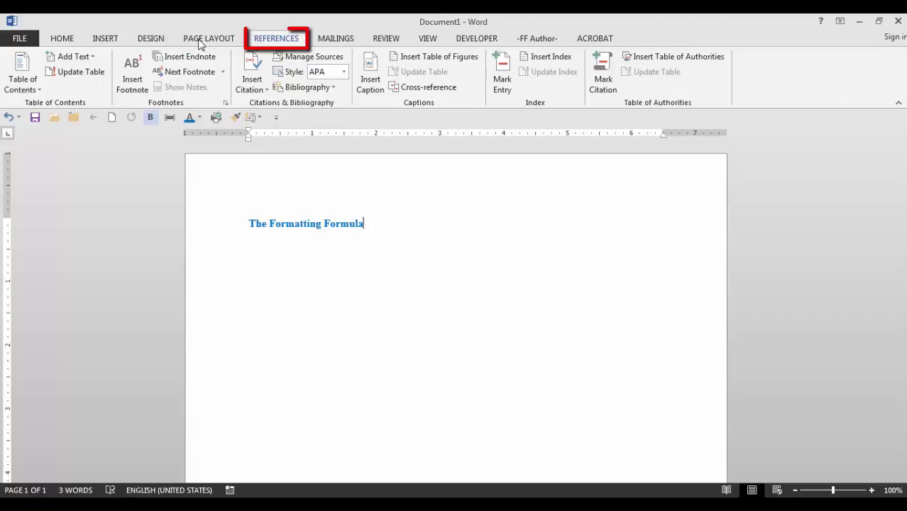
pyautogui.click(39, 89)
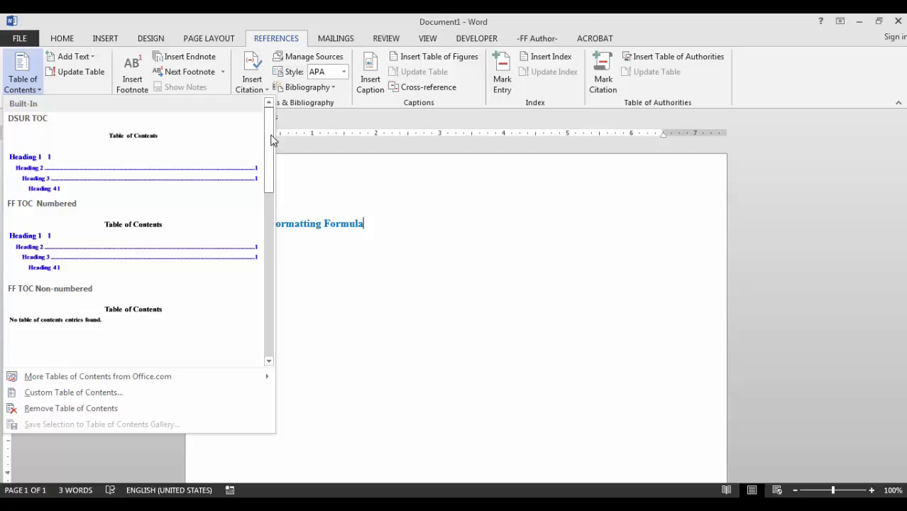
pyautogui.click(371, 278)
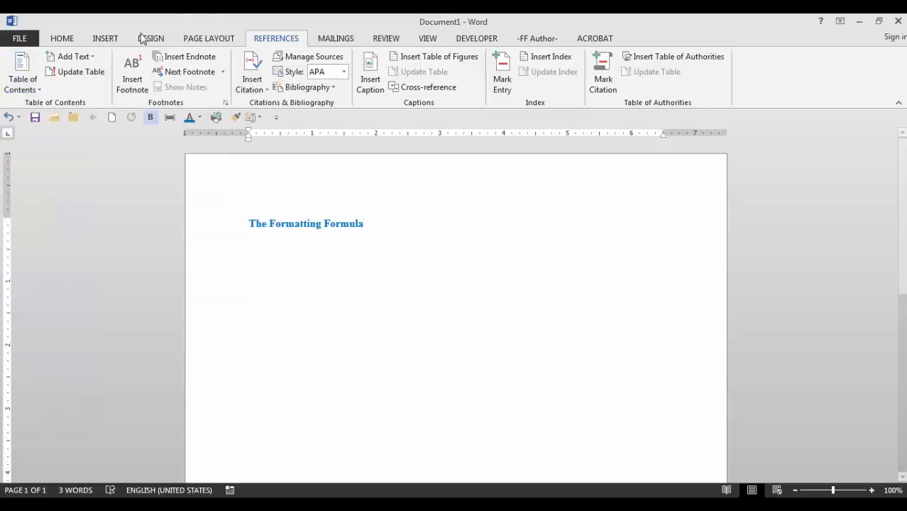
pyautogui.click(106, 39)
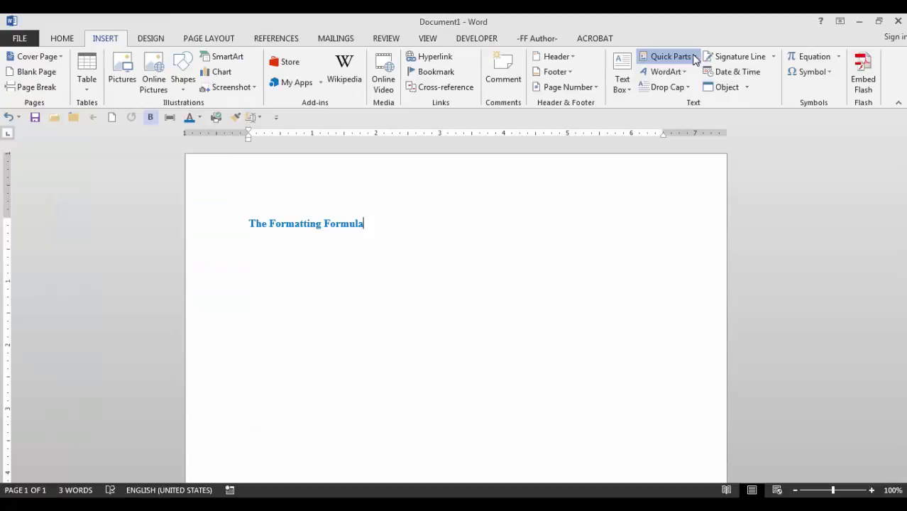
# Step: Reopen the Modify Building Block dialog for The Formatting Formula via the Building Blocks Organizer
pyautogui.click(694, 60)
pyautogui.click(684, 125)
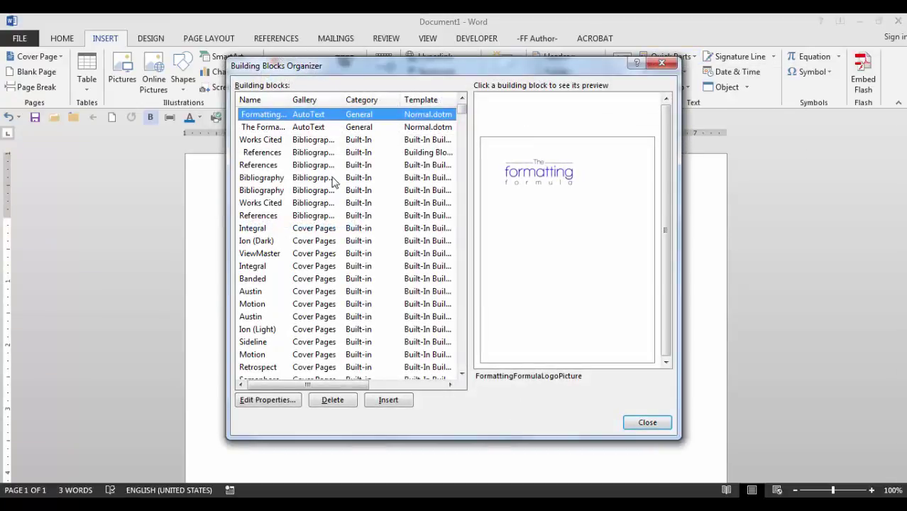
pyautogui.click(281, 128)
pyautogui.click(264, 400)
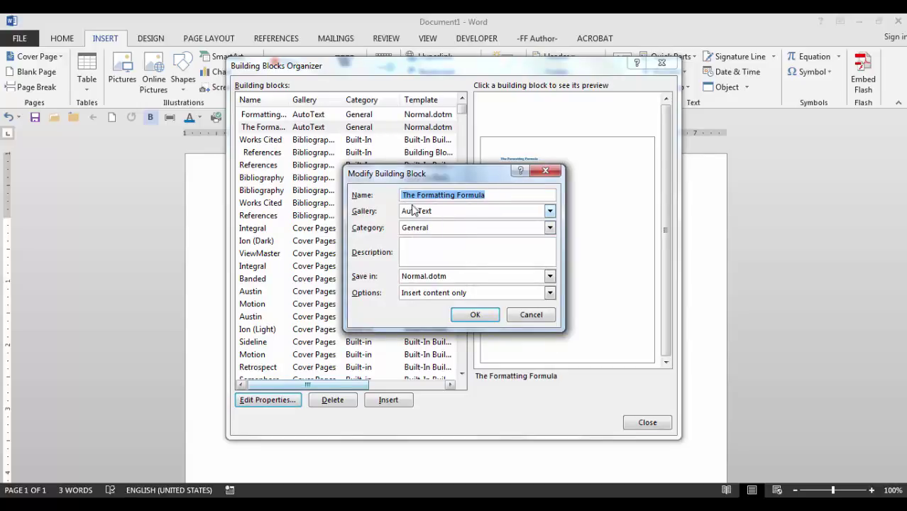
pyautogui.press('Home')
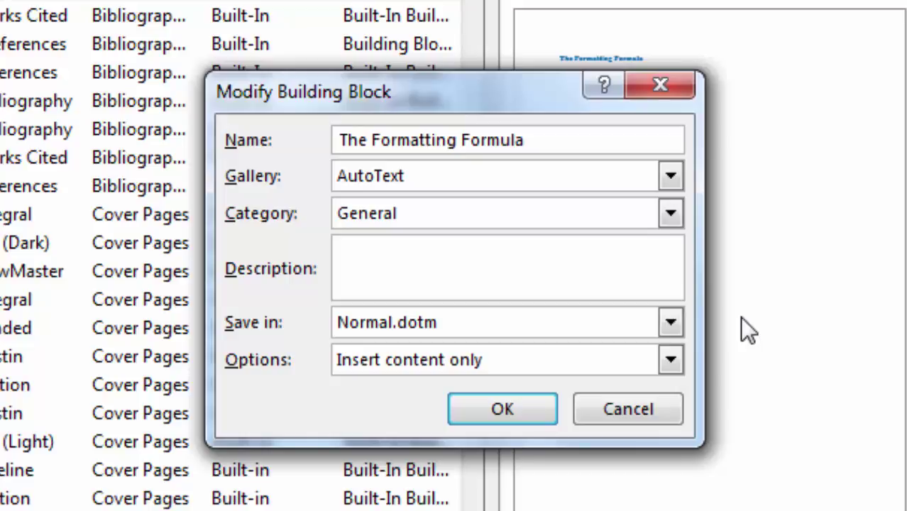
pyautogui.click(670, 323)
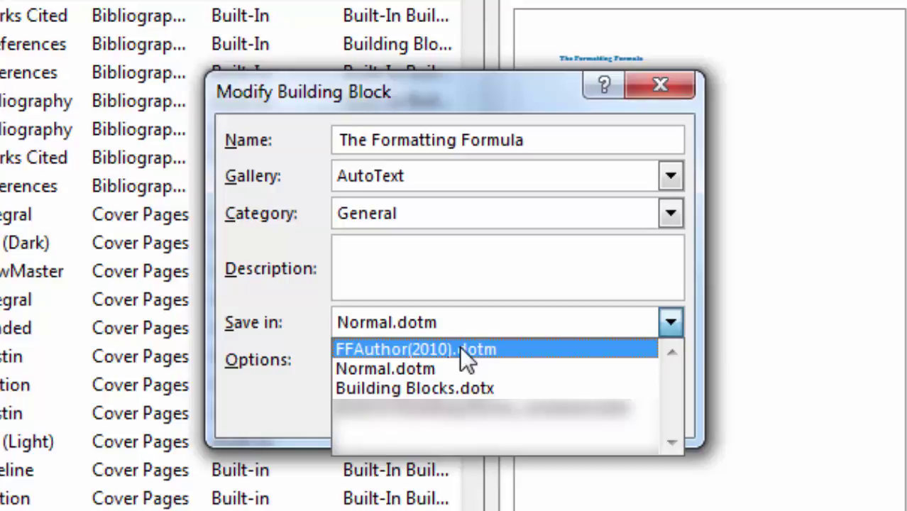
pyautogui.click(529, 309)
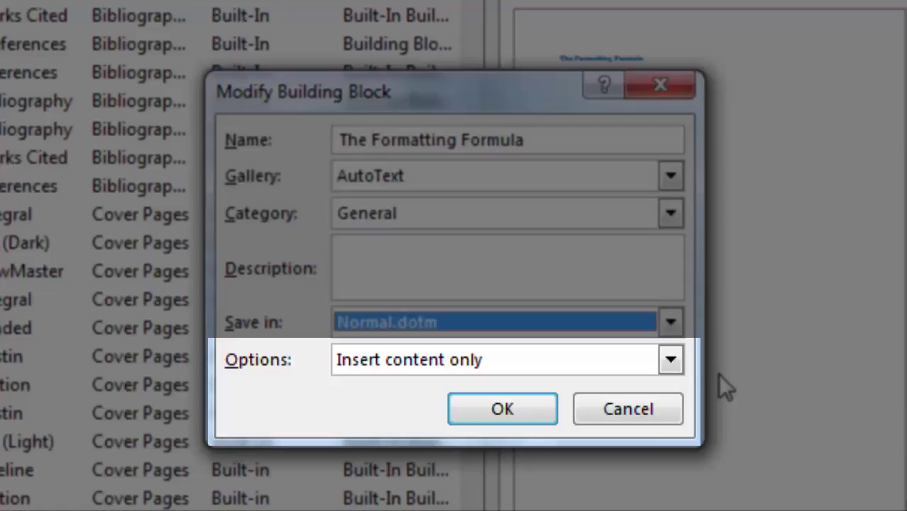
# Step: Change The Formatting Formula's insert option to 'Insert content in its own page' and confirm
pyautogui.click(679, 356)
pyautogui.click(622, 406)
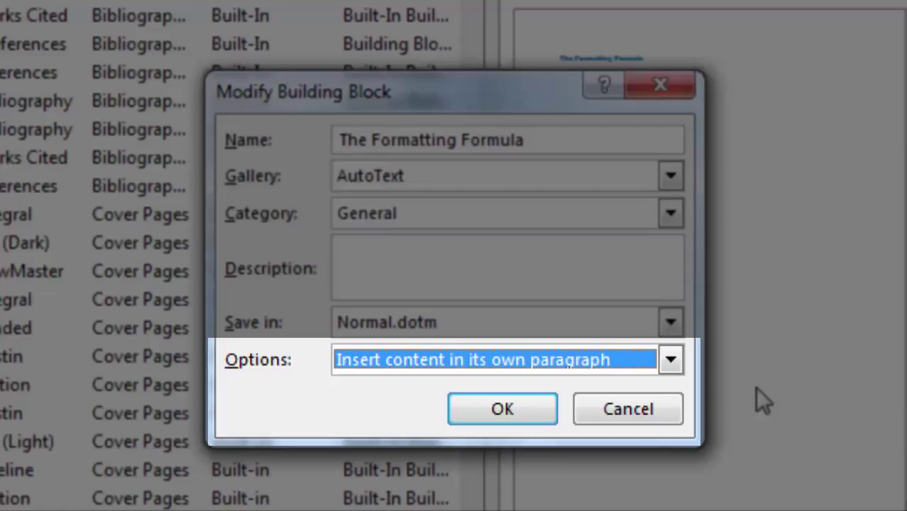
pyautogui.click(676, 358)
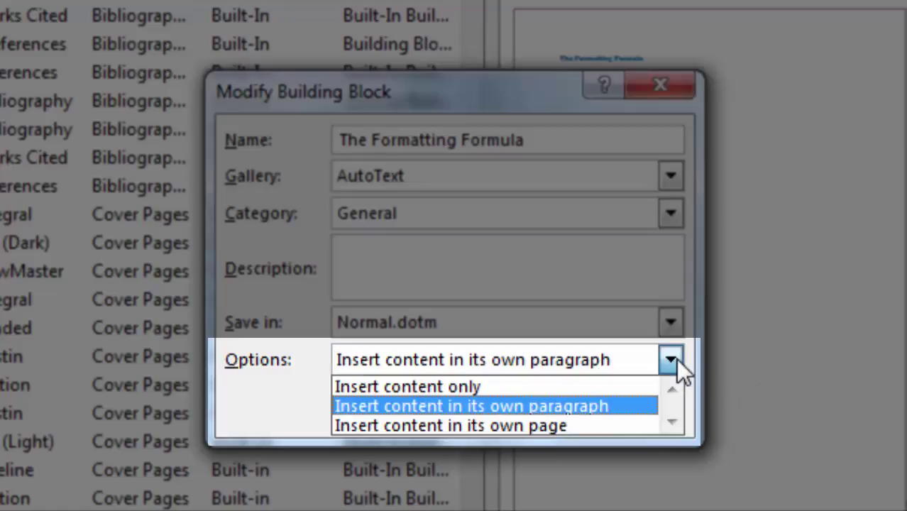
pyautogui.click(596, 428)
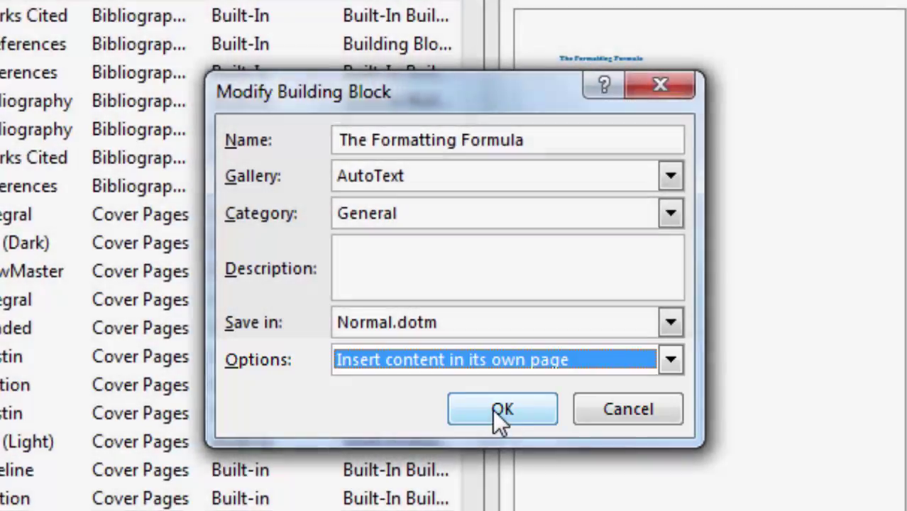
pyautogui.click(495, 410)
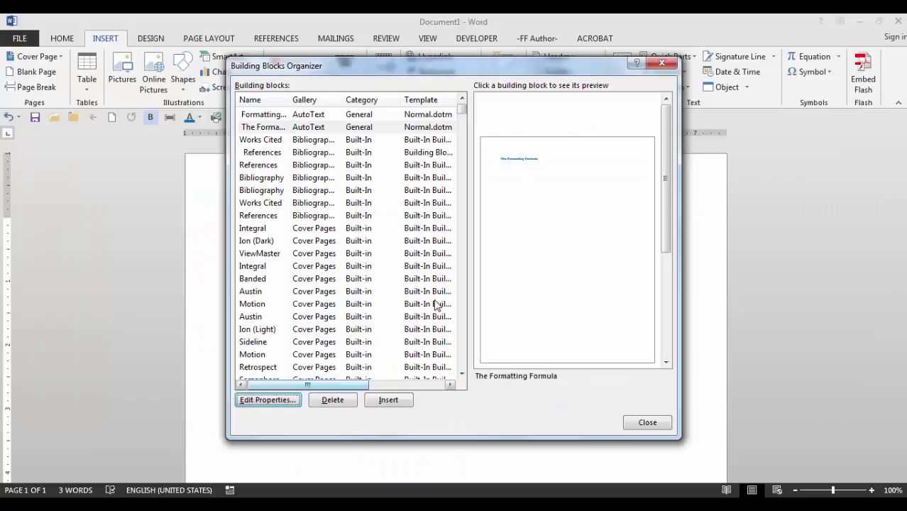
# Step: Insert the formatting formula logo AutoText below the heading and start a new line
pyautogui.click(643, 422)
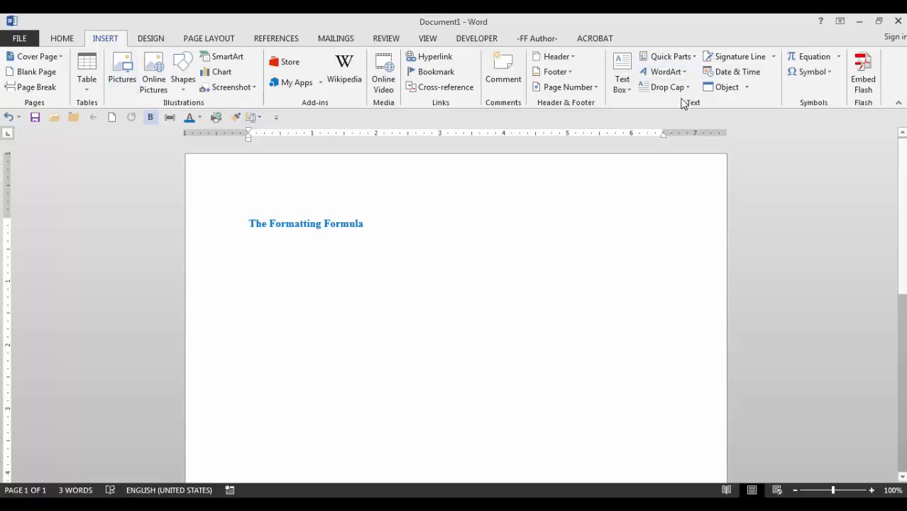
pyautogui.click(670, 56)
pyautogui.moveTo(669, 80)
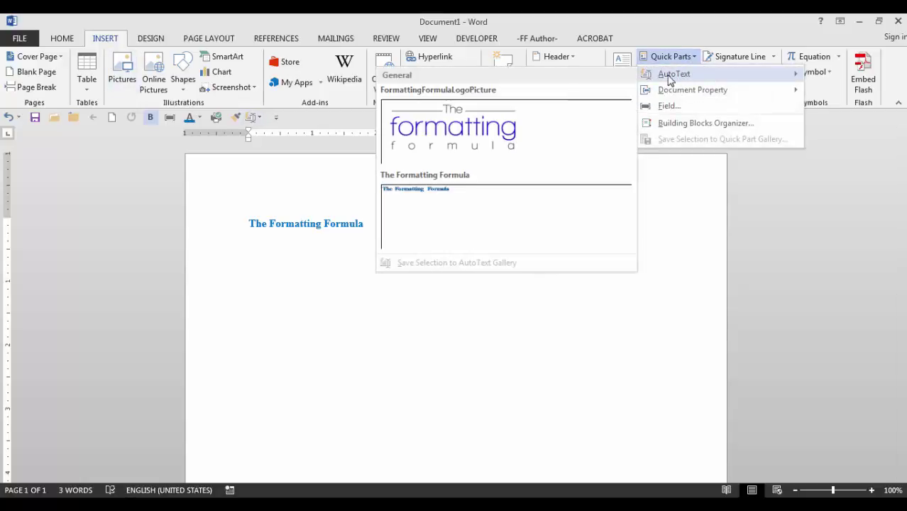
pyautogui.click(468, 124)
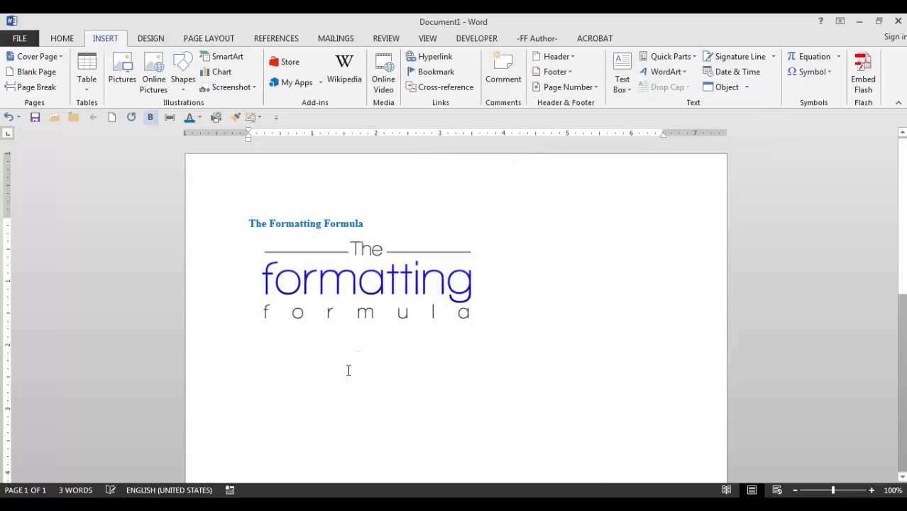
pyautogui.press('Return')
# Step: Insert The Formatting Formula AutoText entry, which lands on its own page
pyautogui.click(690, 58)
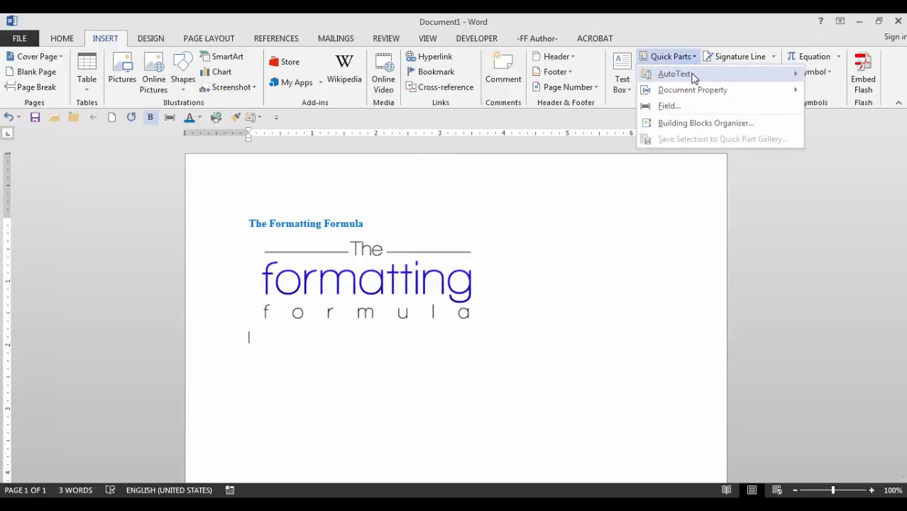
pyautogui.moveTo(693, 75)
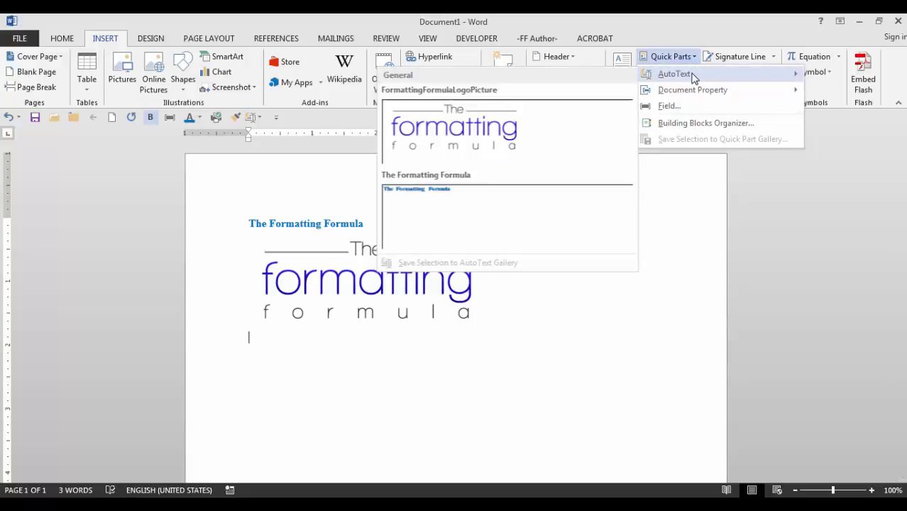
pyautogui.click(458, 216)
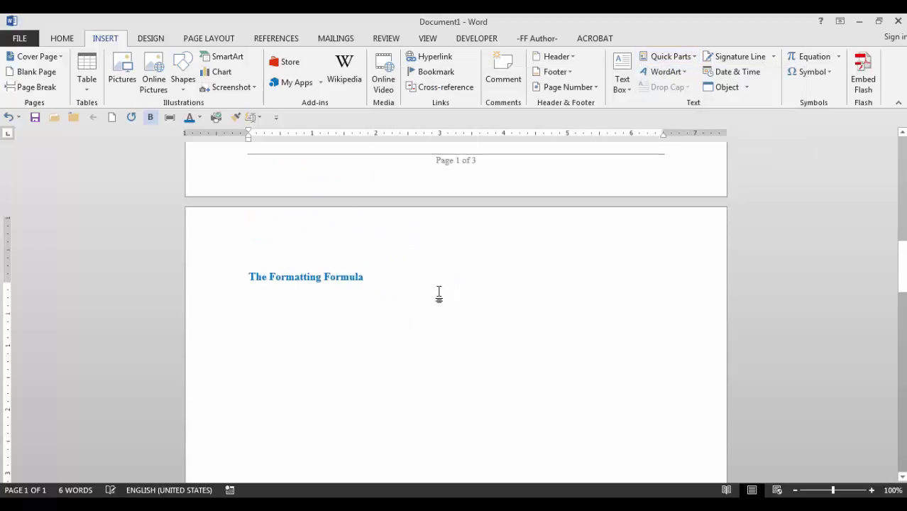